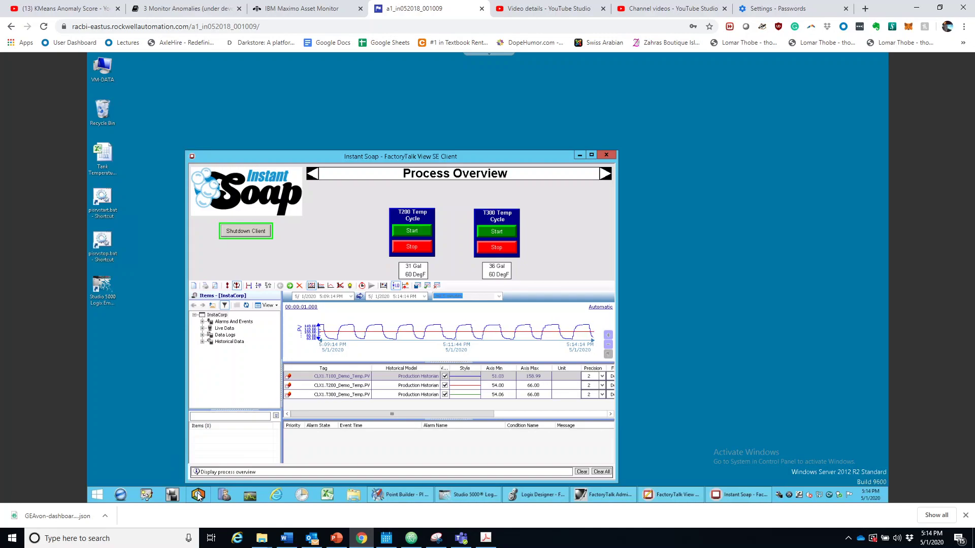
Step: Open PI System Explorer and select the FTHDemo database on the VM-DATA asset server
{"action": "left_click", "coordinate": [198, 495]}
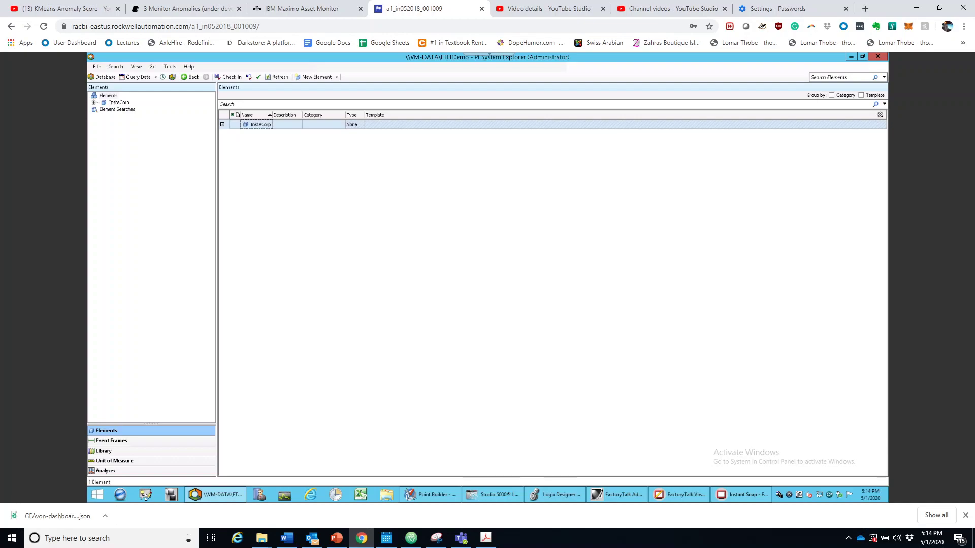
{"action": "left_click", "coordinate": [103, 77]}
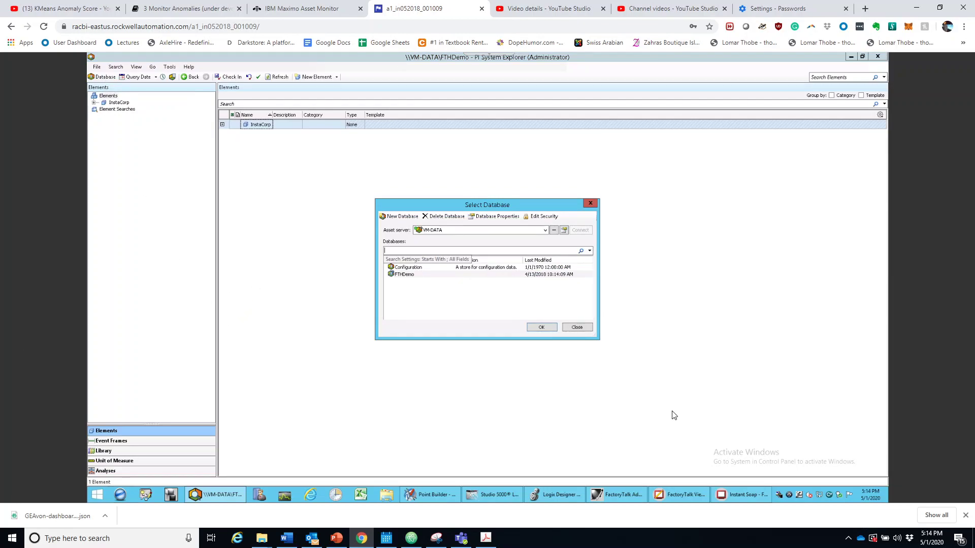
{"action": "left_click", "coordinate": [439, 275]}
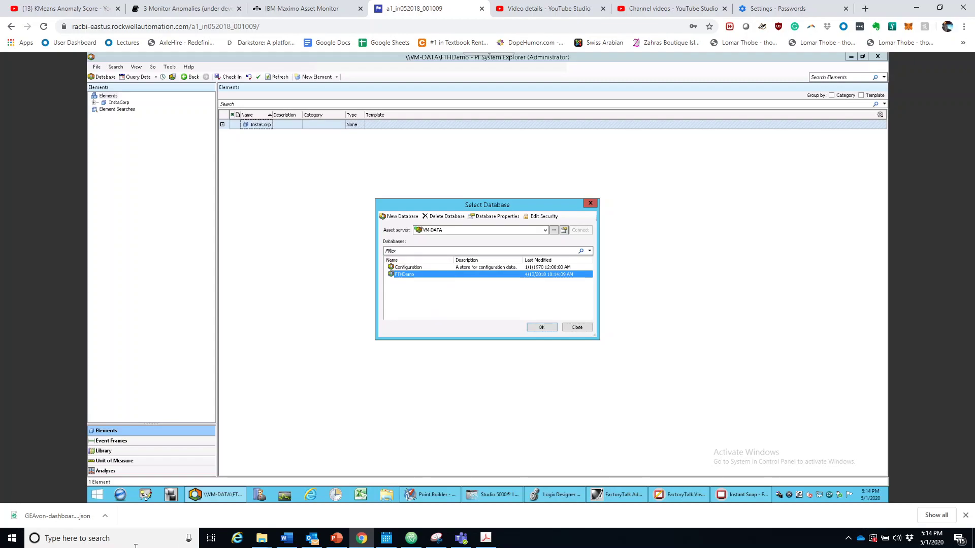
{"action": "left_click", "coordinate": [541, 328]}
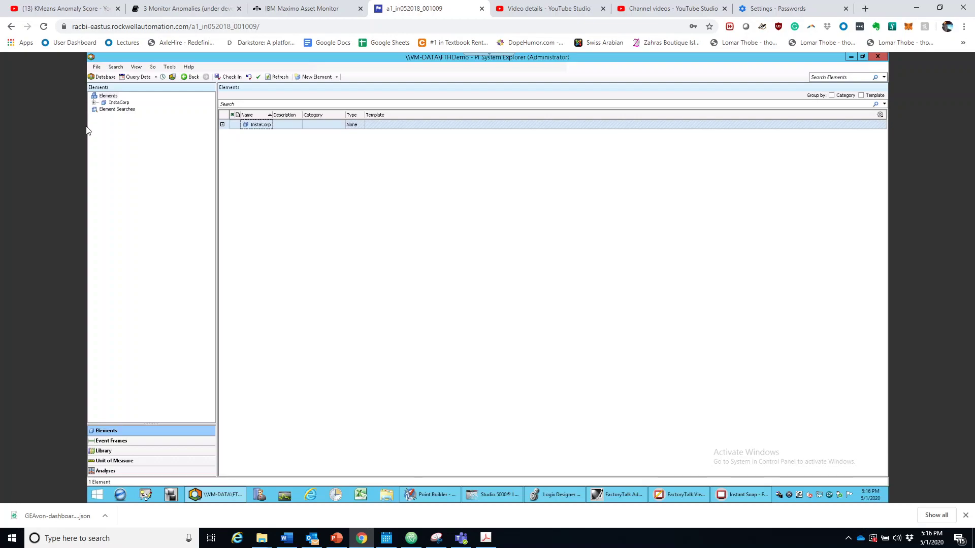
Step: Expand the InstaCorp hierarchy through InstaSoap and Mixing to Tanks, and display the child elements of Tanks
{"action": "left_click", "coordinate": [94, 103]}
{"action": "left_click", "coordinate": [104, 109]}
{"action": "left_click", "coordinate": [123, 123]}
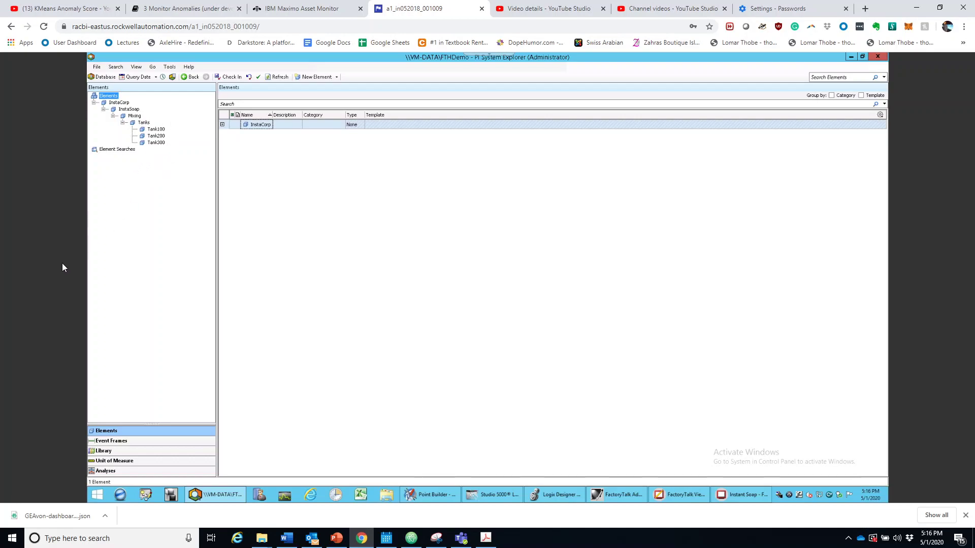
{"action": "left_click", "coordinate": [156, 129]}
{"action": "double_click", "coordinate": [142, 121]}
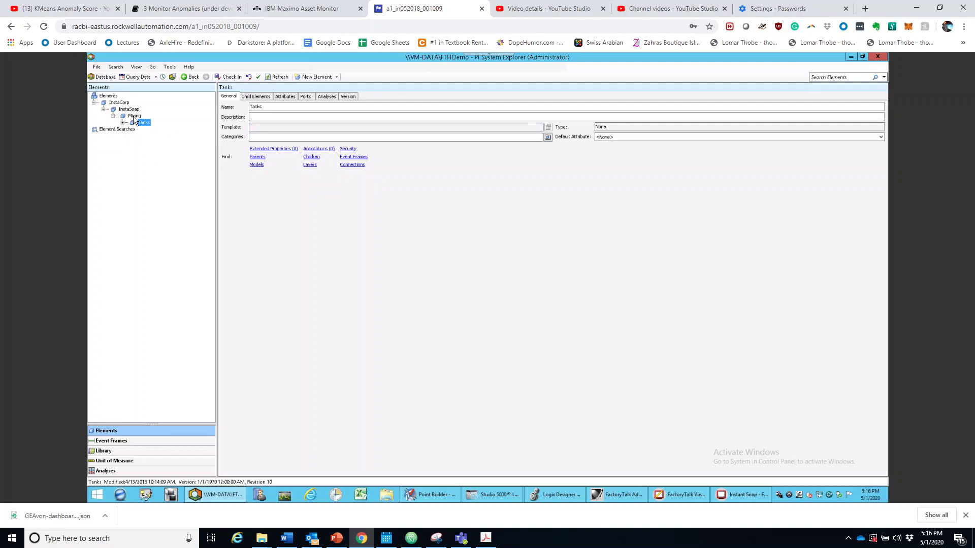
{"action": "left_click", "coordinate": [123, 123]}
{"action": "left_click", "coordinate": [256, 96]}
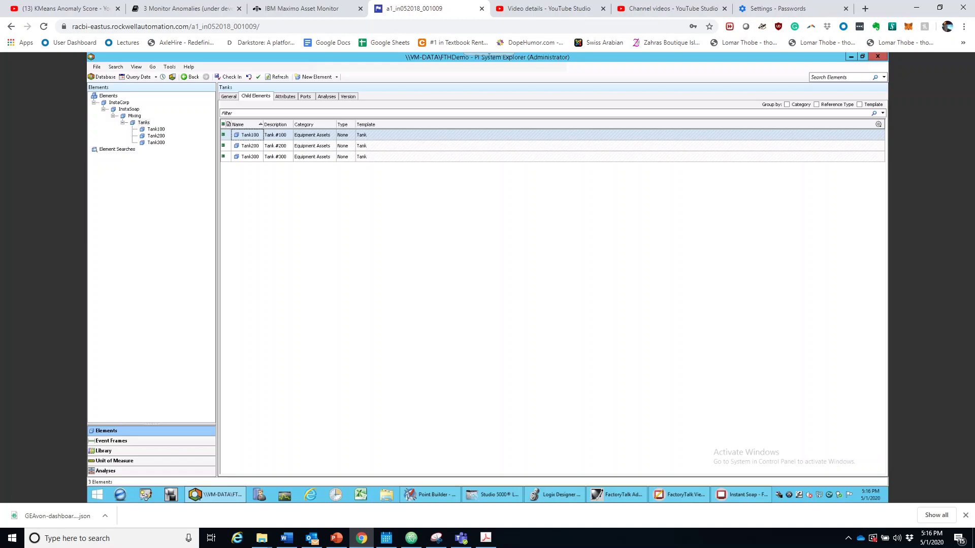
Step: Compare the attributes of the Tanks element with its child elements, checking the template assigned to Tank100
{"action": "left_click", "coordinate": [285, 97]}
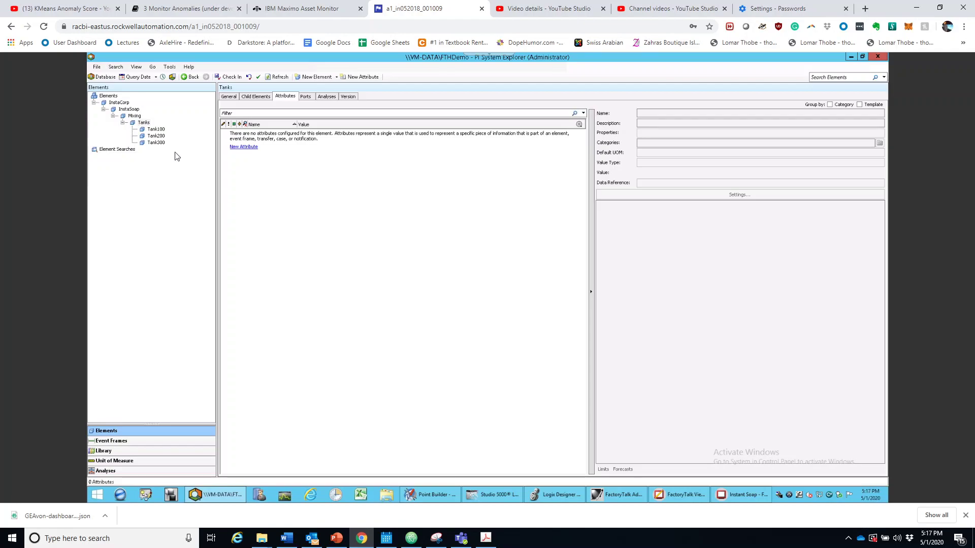
{"action": "left_click", "coordinate": [265, 98]}
{"action": "left_click", "coordinate": [242, 135]}
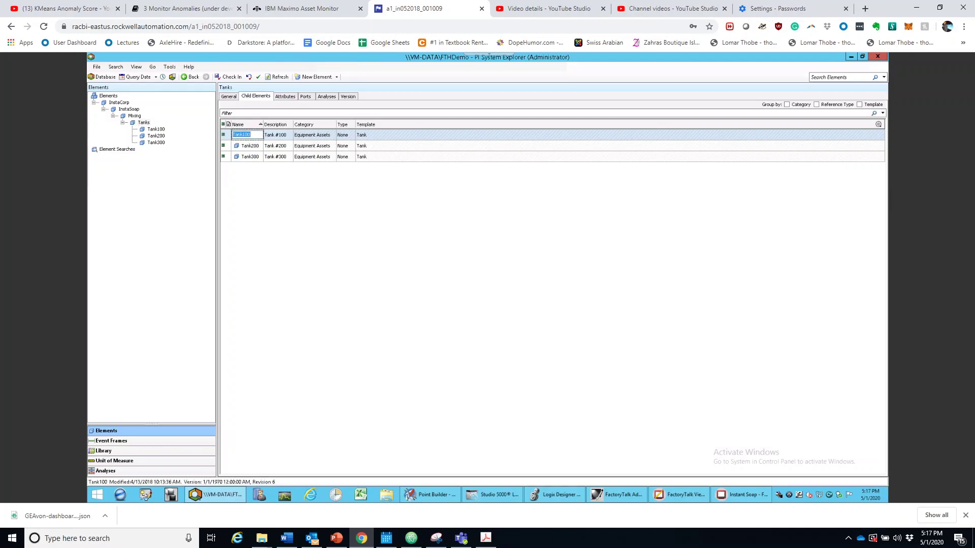
{"action": "left_click", "coordinate": [263, 136]}
{"action": "left_click", "coordinate": [384, 135]}
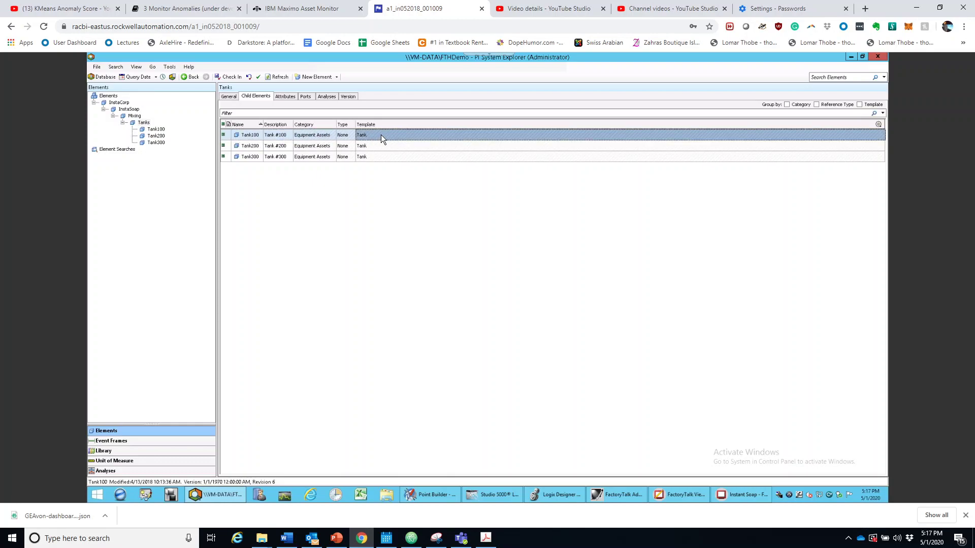
{"action": "left_click", "coordinate": [285, 96]}
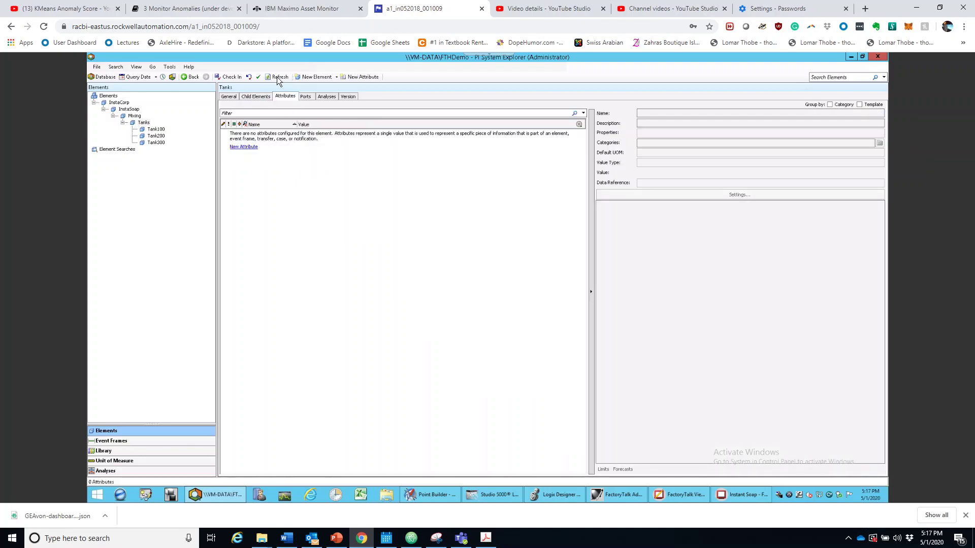
{"action": "left_click", "coordinate": [254, 98]}
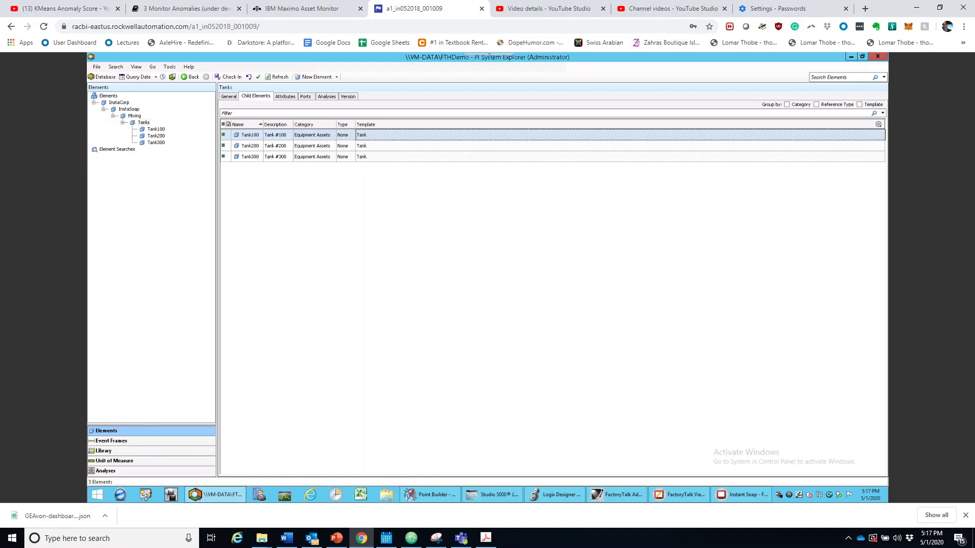
Step: Display the attributes of Tank100 and refresh their values
{"action": "left_click", "coordinate": [155, 130]}
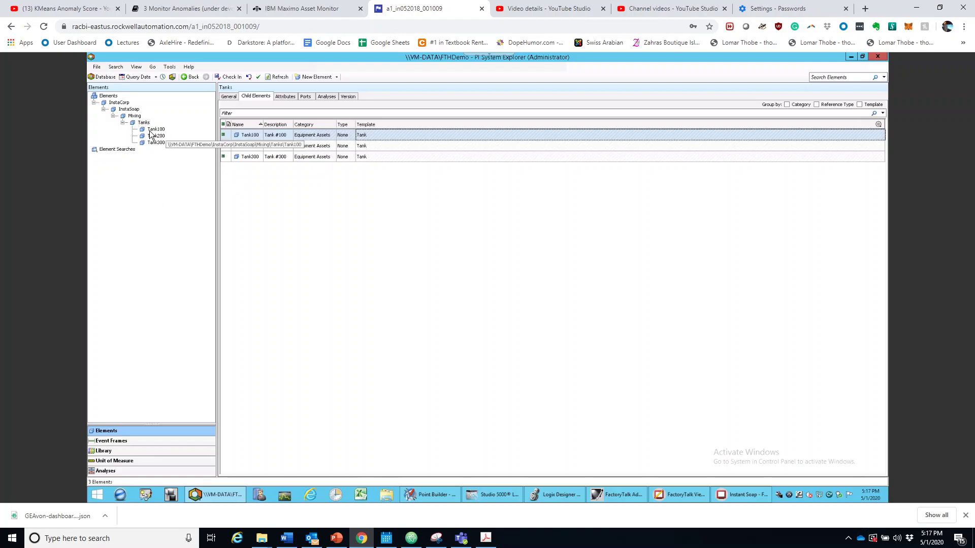
{"action": "left_click", "coordinate": [282, 96]}
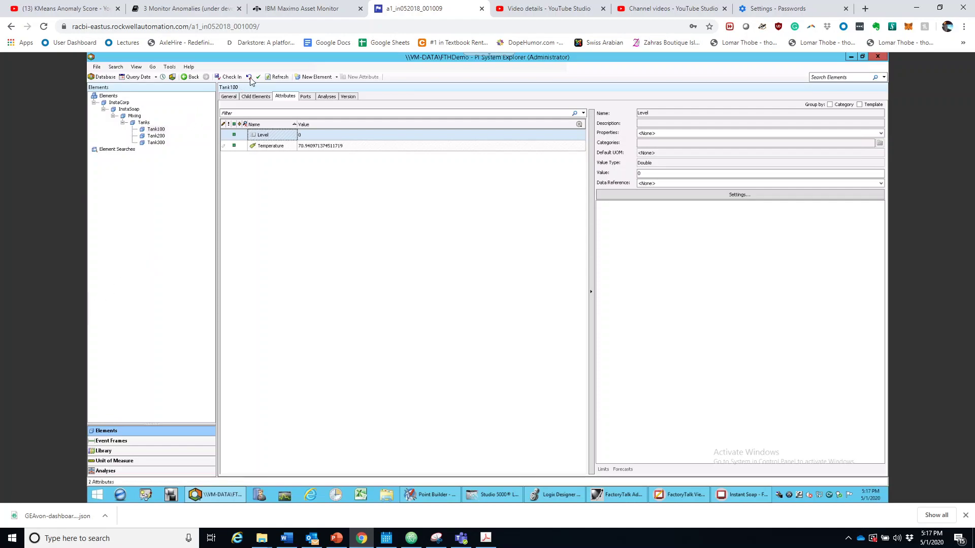
{"action": "left_click", "coordinate": [274, 79]}
{"action": "left_click", "coordinate": [275, 79]}
Step: Plot a trend of Tank100's Temperature attribute and refresh it to the current time
{"action": "mouse_move", "coordinate": [301, 152]}
{"action": "left_click", "coordinate": [264, 147]}
{"action": "right_click", "coordinate": [265, 148]}
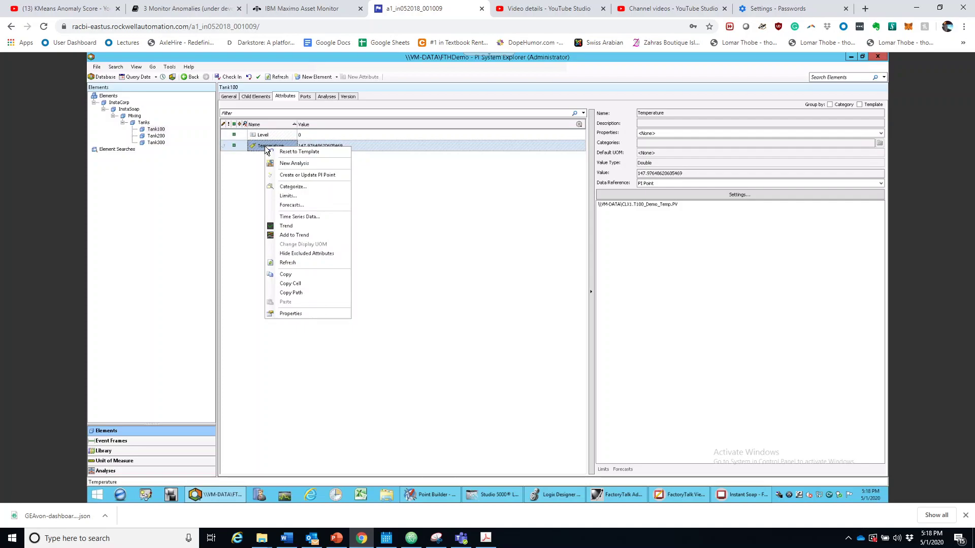
{"action": "left_click", "coordinate": [240, 157]}
{"action": "right_click", "coordinate": [304, 149]}
{"action": "right_click", "coordinate": [279, 147]}
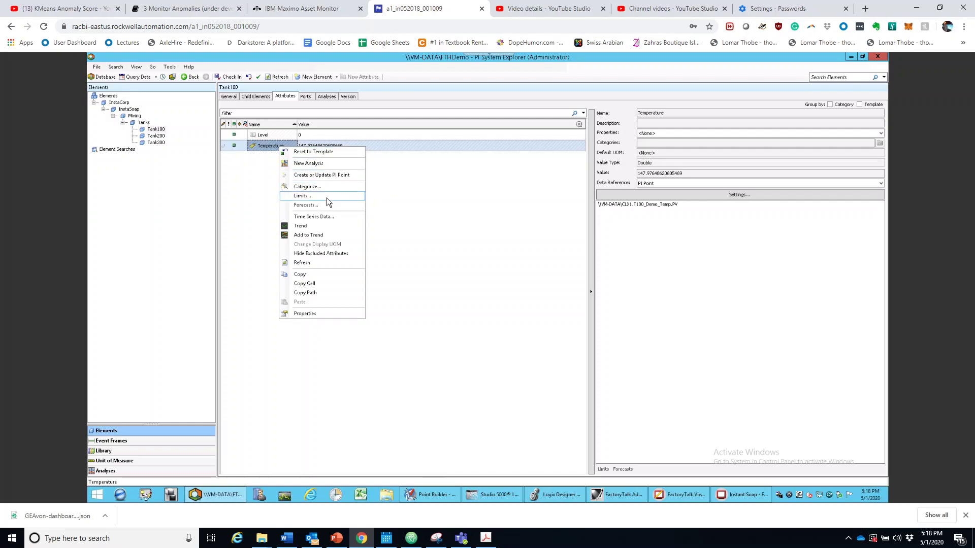
{"action": "left_click", "coordinate": [316, 227]}
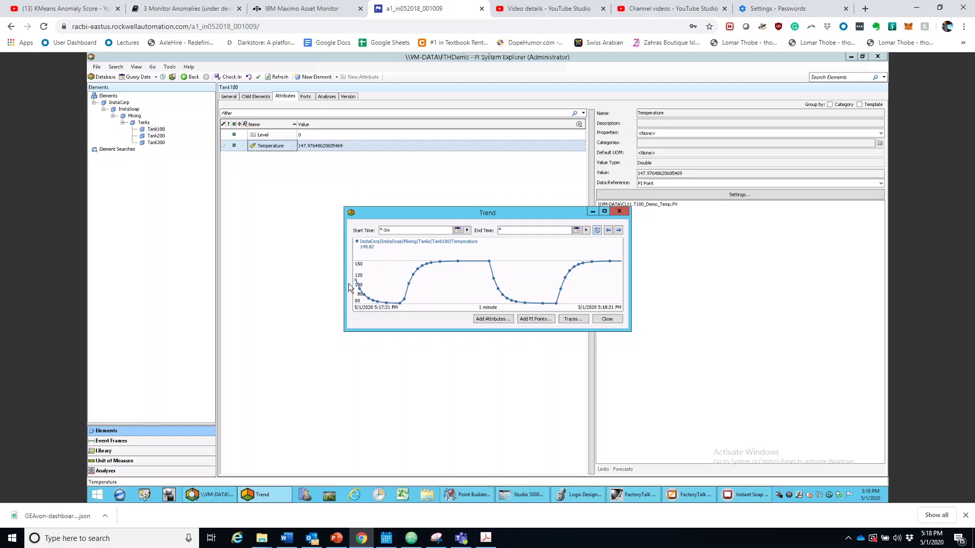
{"action": "mouse_move", "coordinate": [358, 287]}
{"action": "left_click", "coordinate": [596, 231]}
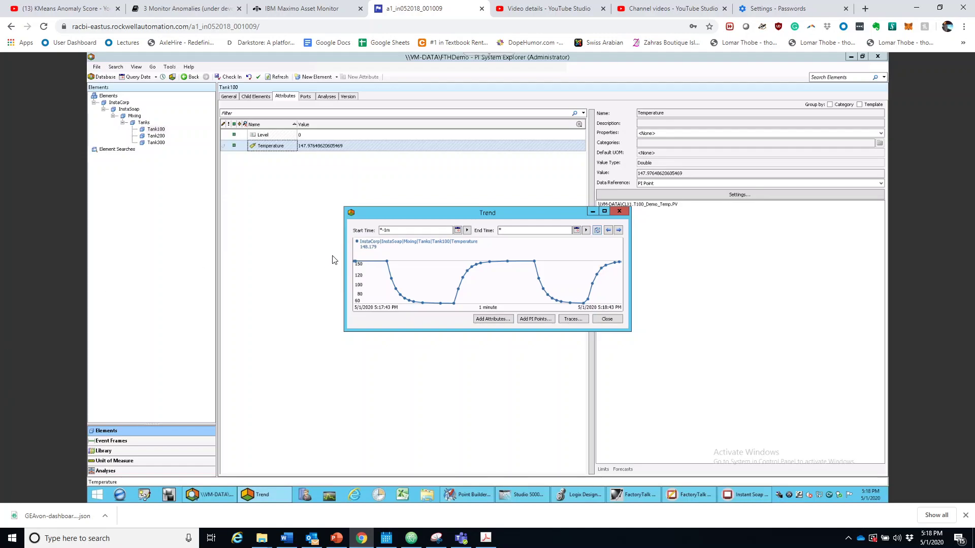
Step: Search all tags on the VM-DATA server and add the PI point CLX1.T200_Demo_Temp.PV to the trend
{"action": "left_click", "coordinate": [533, 323]}
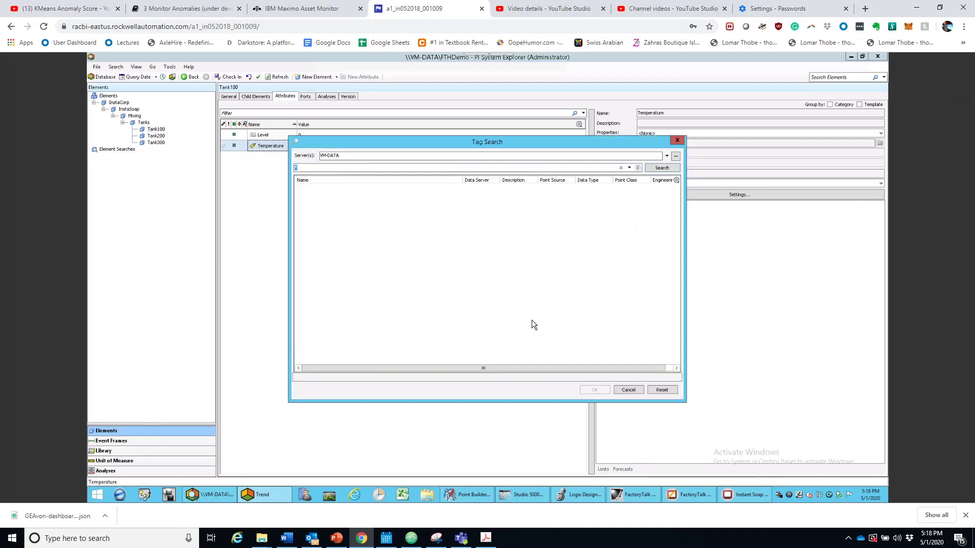
{"action": "left_click", "coordinate": [637, 168]}
{"action": "left_click", "coordinate": [659, 168]}
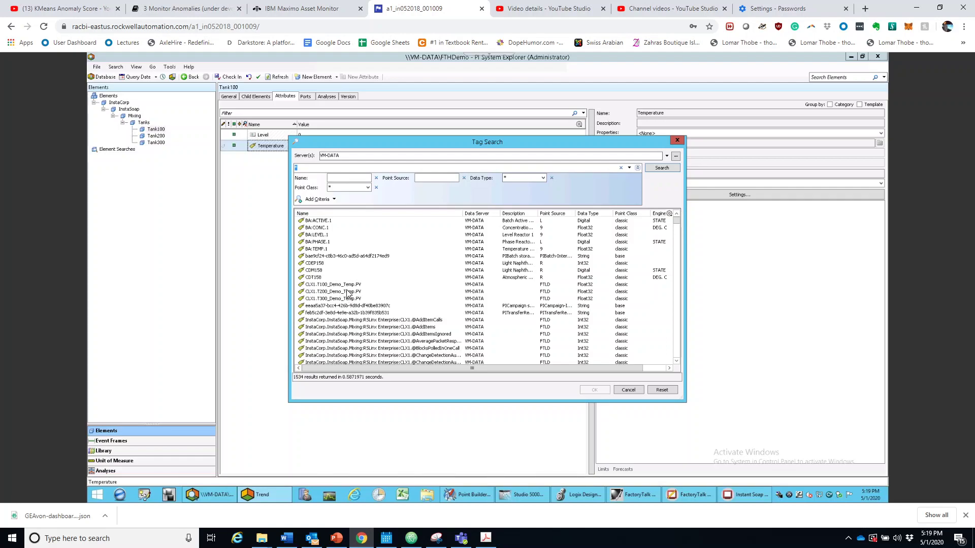
{"action": "left_click_drag", "start_coordinate": [407, 144], "coordinate": [397, 217]}
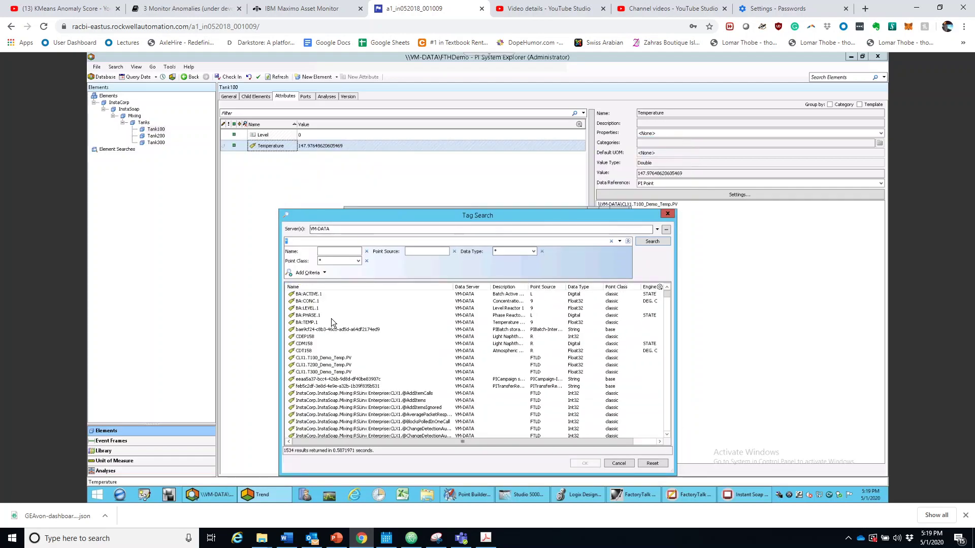
{"action": "double_click", "coordinate": [327, 366]}
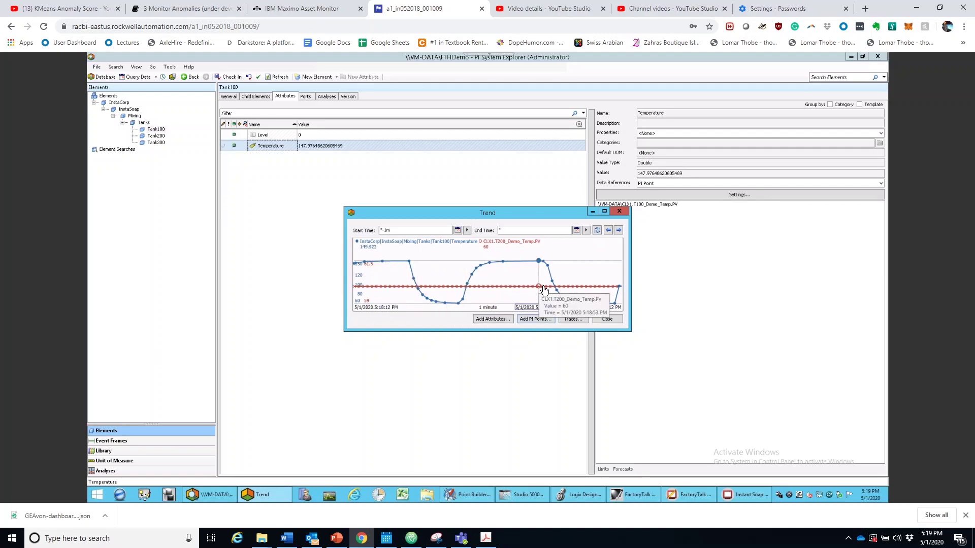
Step: Hide the CLX1.T200_Demo_Temp.PV trace in the trend, and close both the trend and PI System Explorer
{"action": "left_click", "coordinate": [580, 320]}
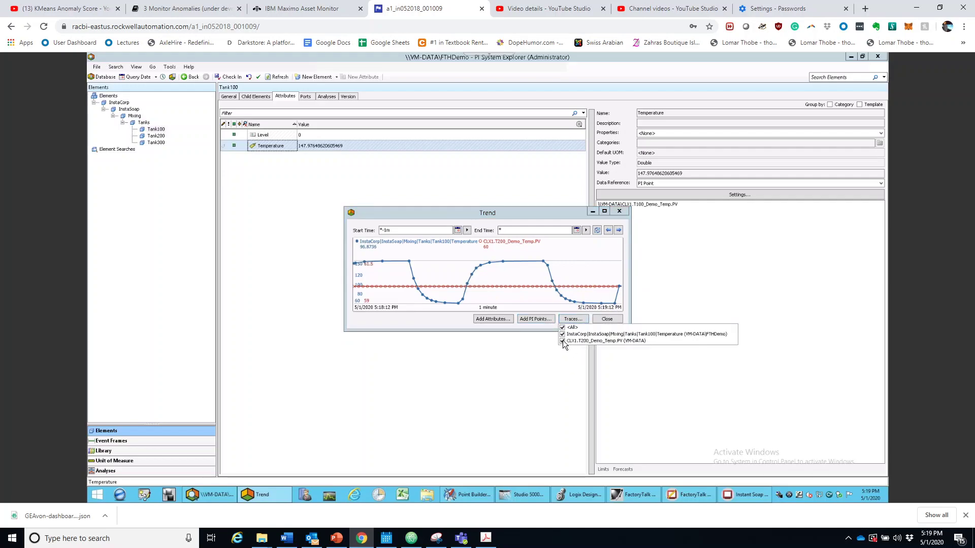
{"action": "left_click", "coordinate": [562, 340]}
{"action": "left_click", "coordinate": [562, 334]}
{"action": "left_click", "coordinate": [562, 334]}
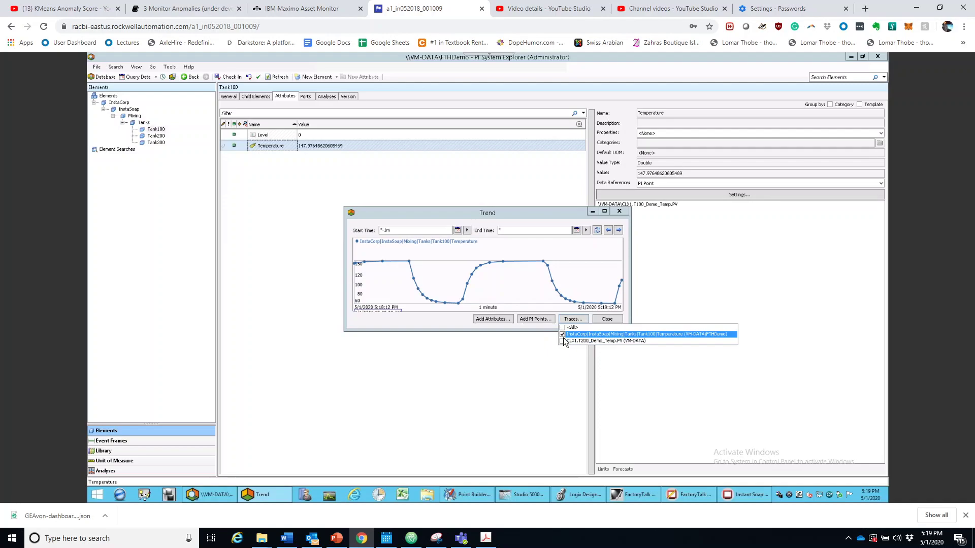
{"action": "left_click_drag", "start_coordinate": [480, 211], "coordinate": [428, 176]}
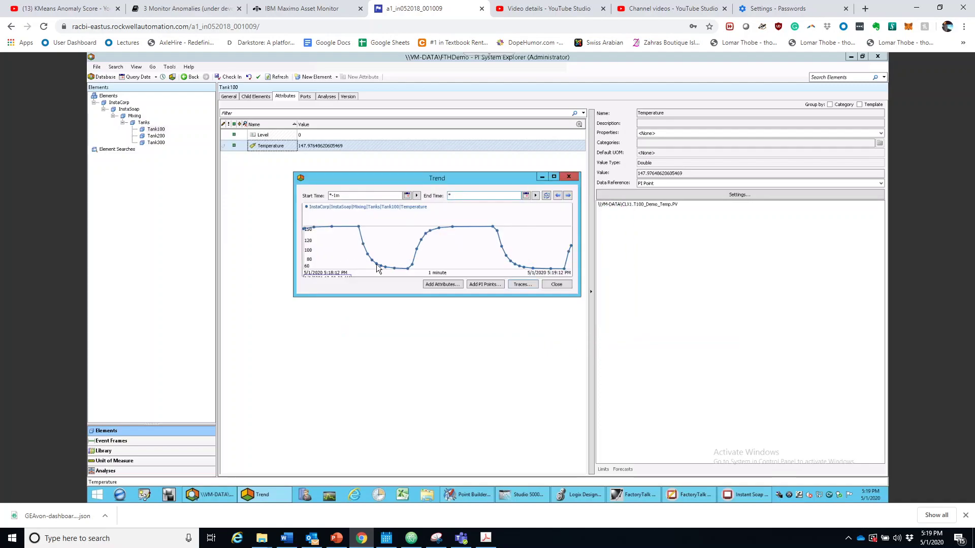
{"action": "left_click", "coordinate": [552, 285]}
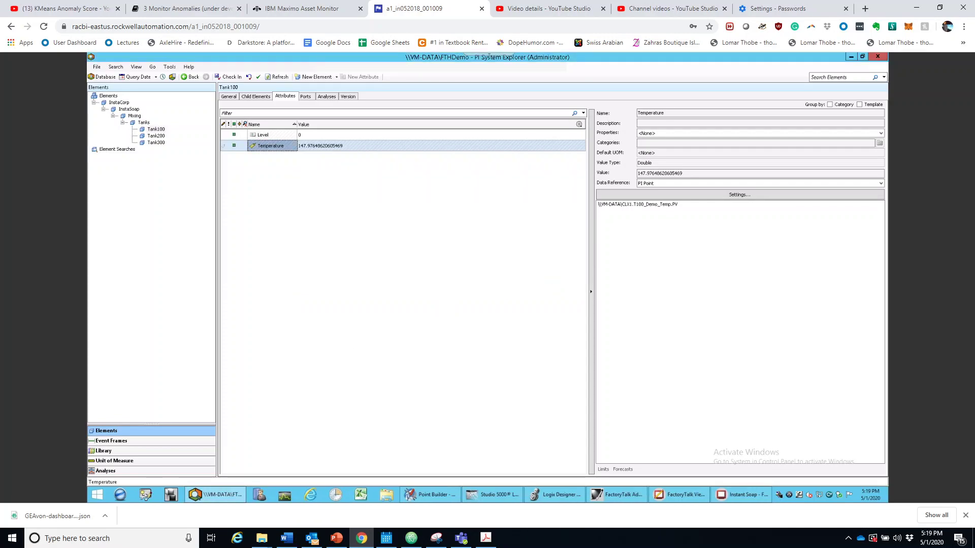
{"action": "left_click", "coordinate": [877, 56]}
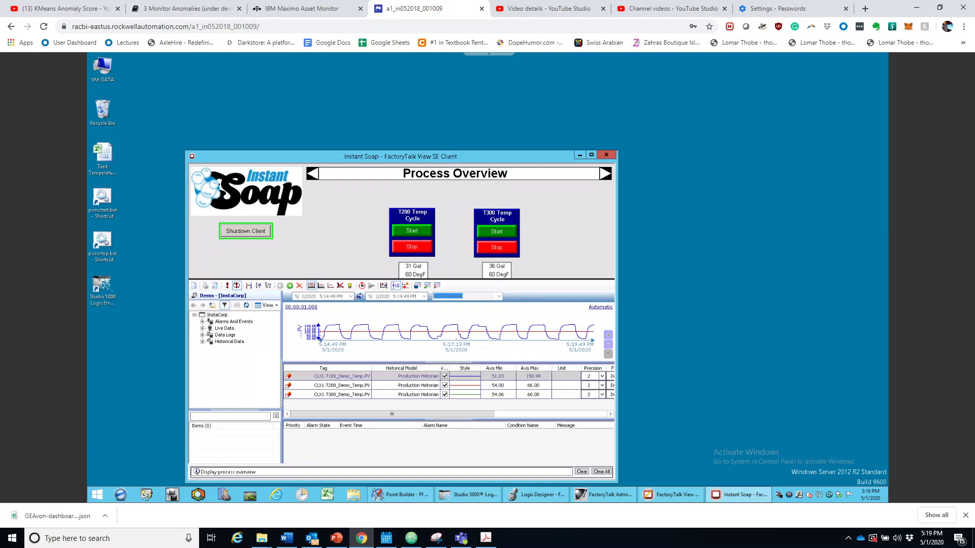
Step: Open Microsoft Excel, dismiss the Office activation wizard, and bring up the PI Builder add-in commands
{"action": "left_click", "coordinate": [327, 495]}
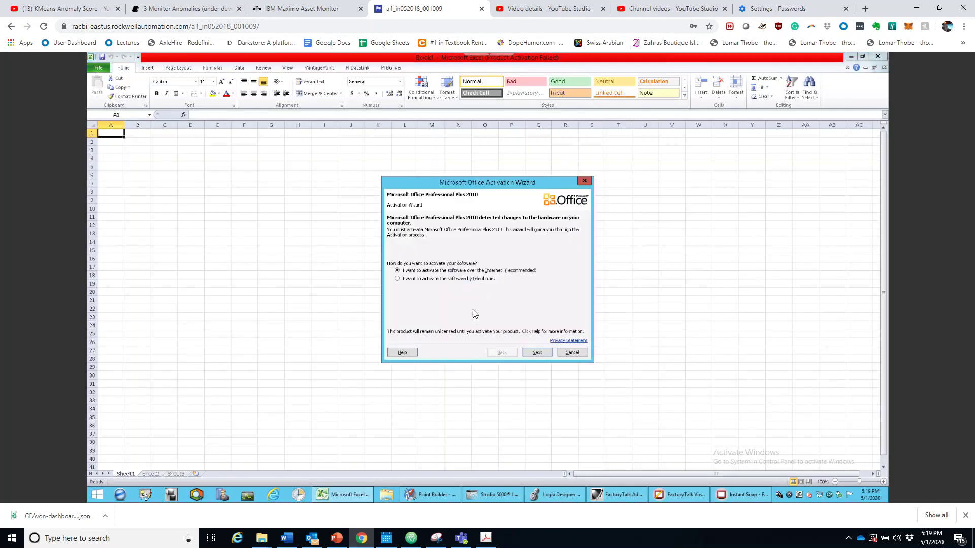
{"action": "left_click", "coordinate": [571, 352]}
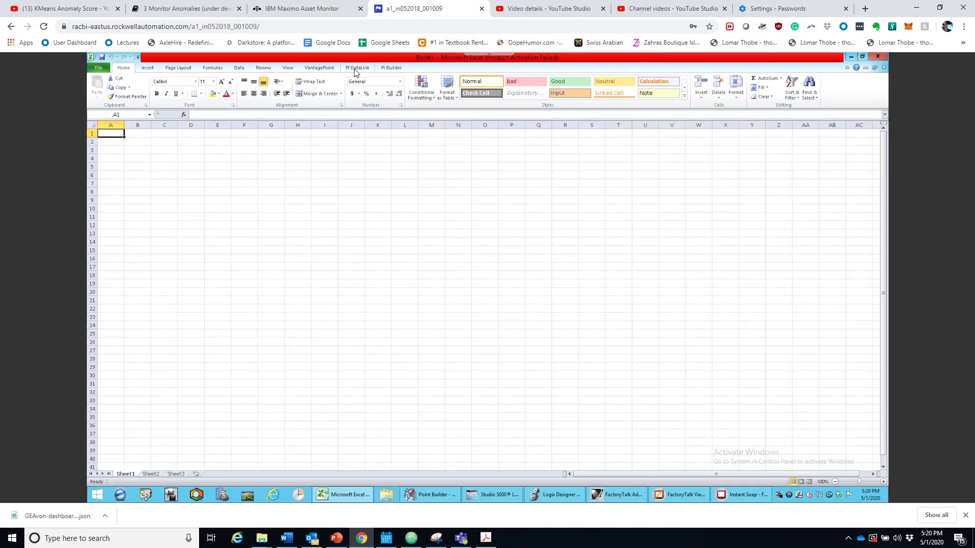
{"action": "left_click", "coordinate": [391, 69]}
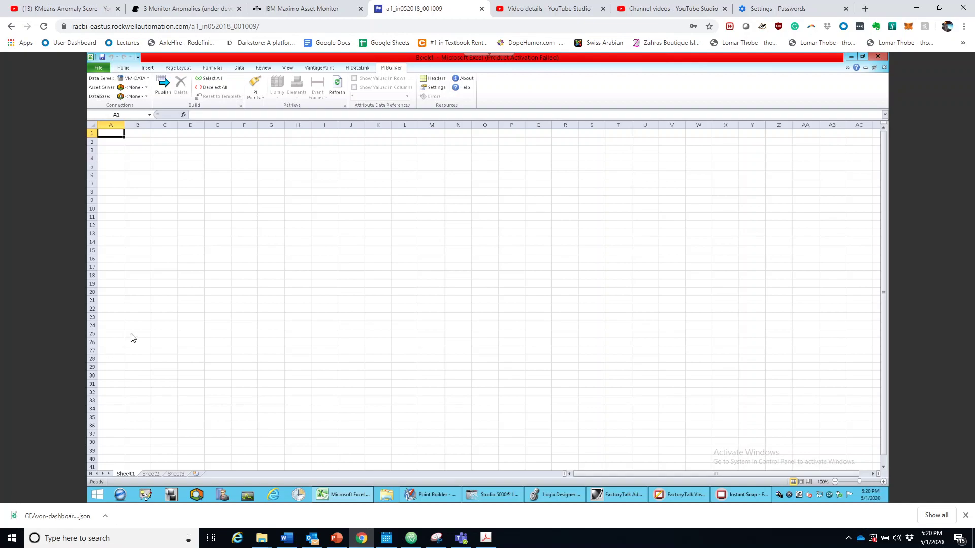
Step: Connect PI Builder to the VM-DATA data server and VM-DATA asset server, and select the FTHDemo database
{"action": "left_click", "coordinate": [136, 79]}
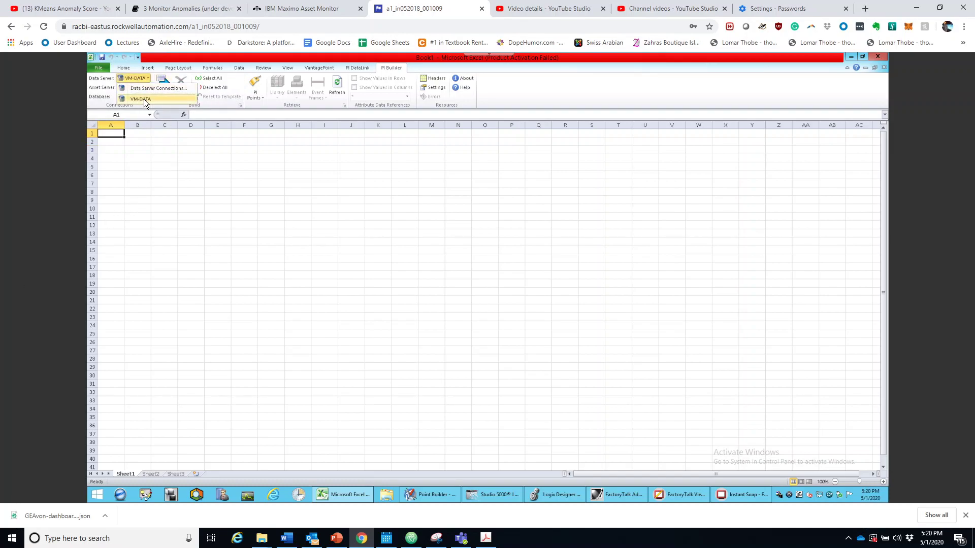
{"action": "left_click", "coordinate": [143, 100]}
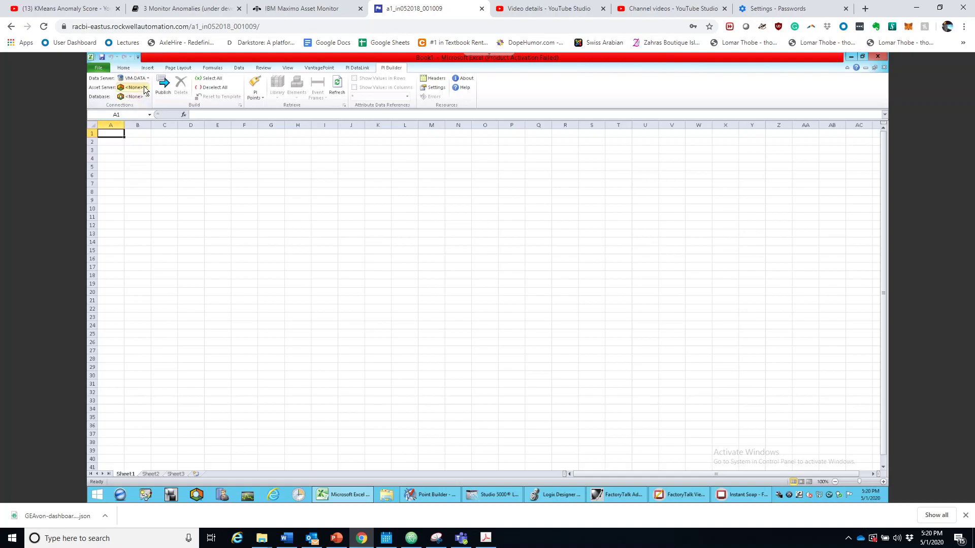
{"action": "left_click", "coordinate": [144, 89]}
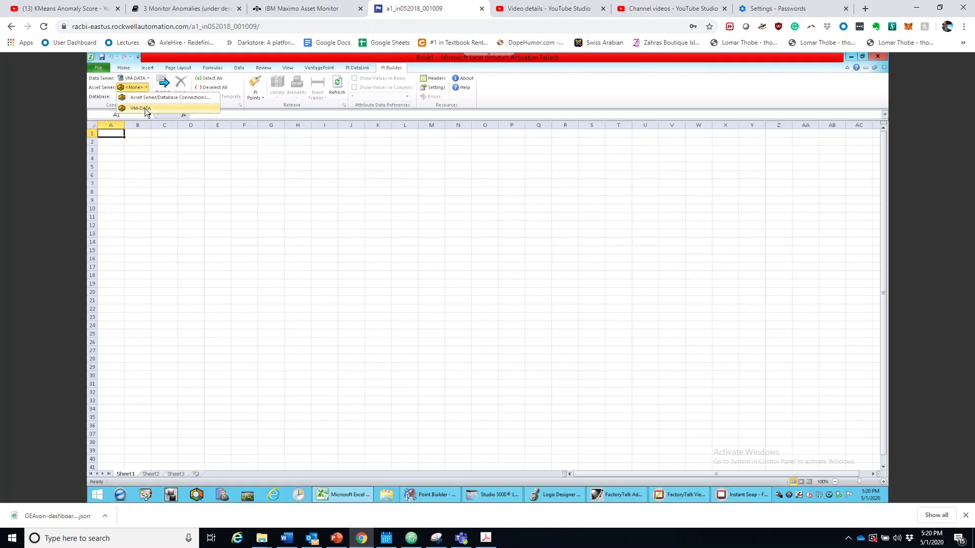
{"action": "left_click", "coordinate": [145, 108]}
{"action": "left_click", "coordinate": [140, 106]}
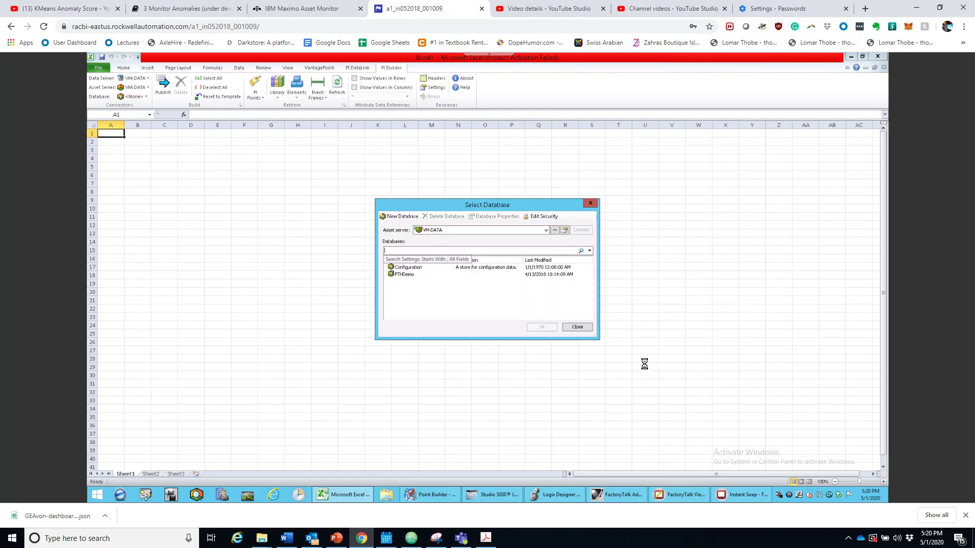
{"action": "left_click", "coordinate": [403, 275]}
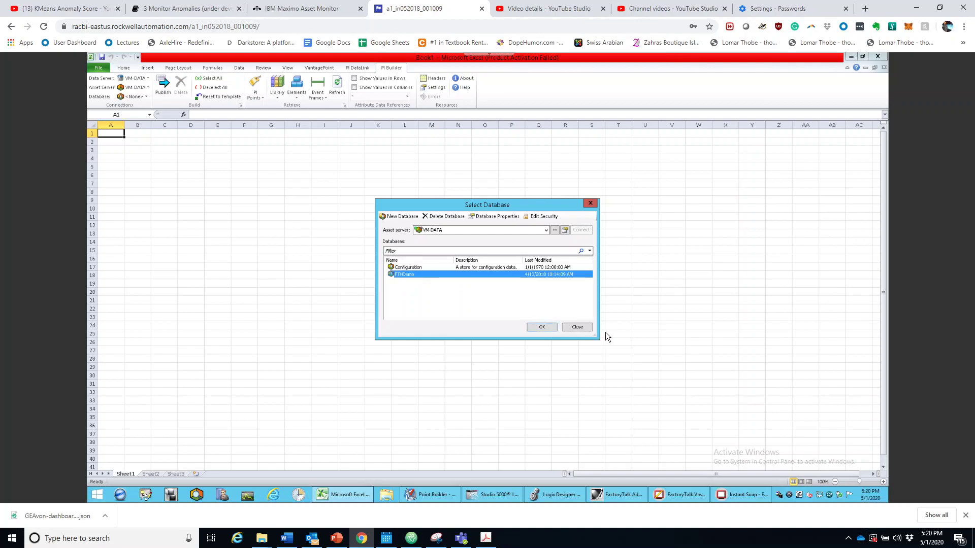
{"action": "left_click", "coordinate": [539, 327]}
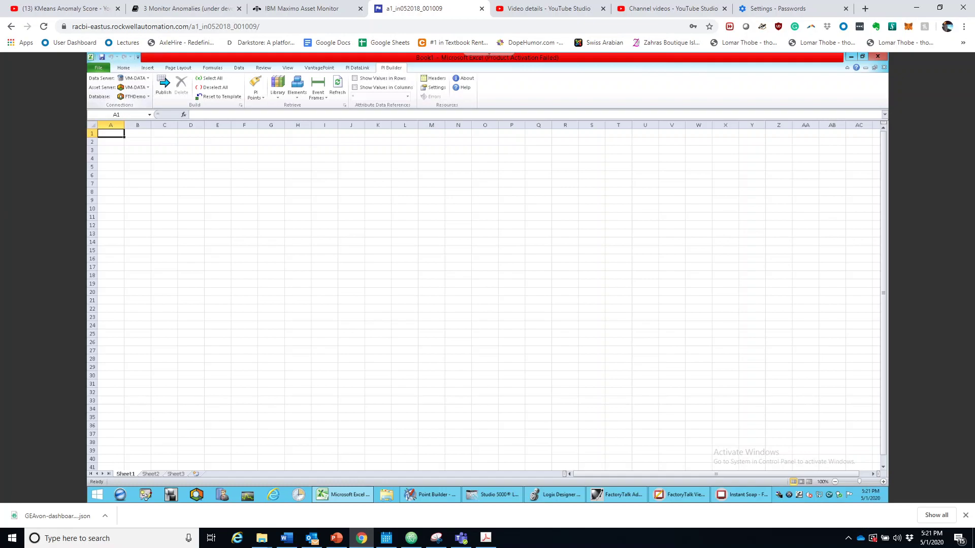
Step: Find the FTHDemo elements and retrieve them into the empty worksheet with the preselected Tank template object types and column headers
{"action": "left_click", "coordinate": [298, 93]}
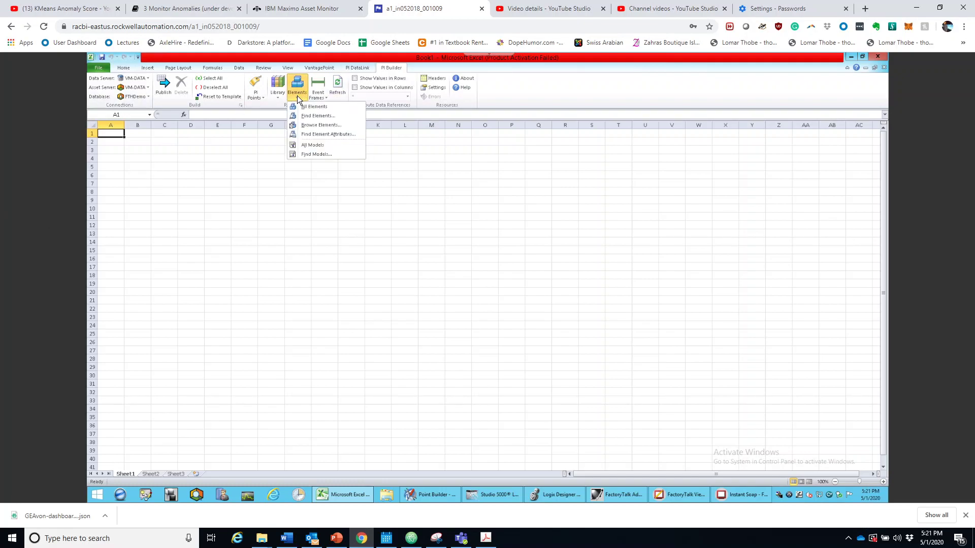
{"action": "left_click", "coordinate": [317, 116]}
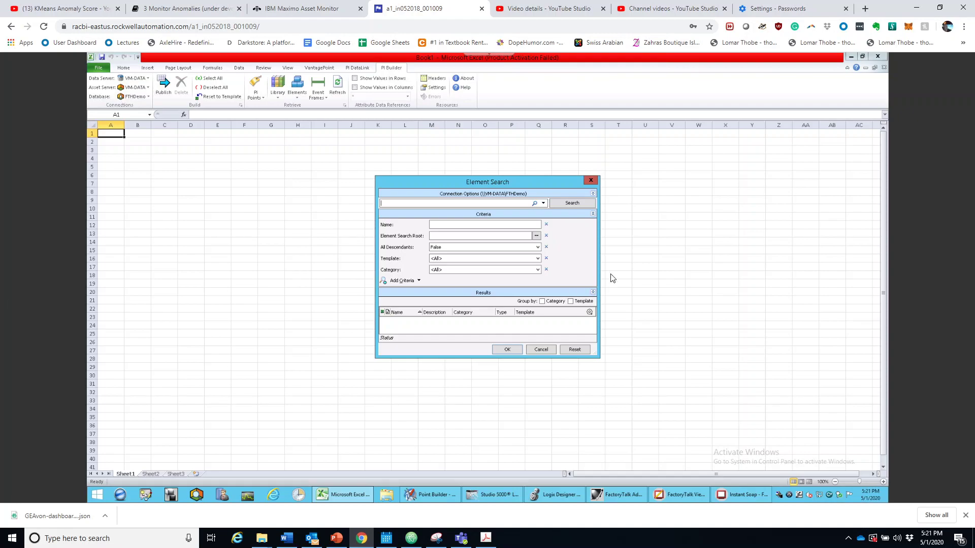
{"action": "left_click", "coordinate": [501, 350]}
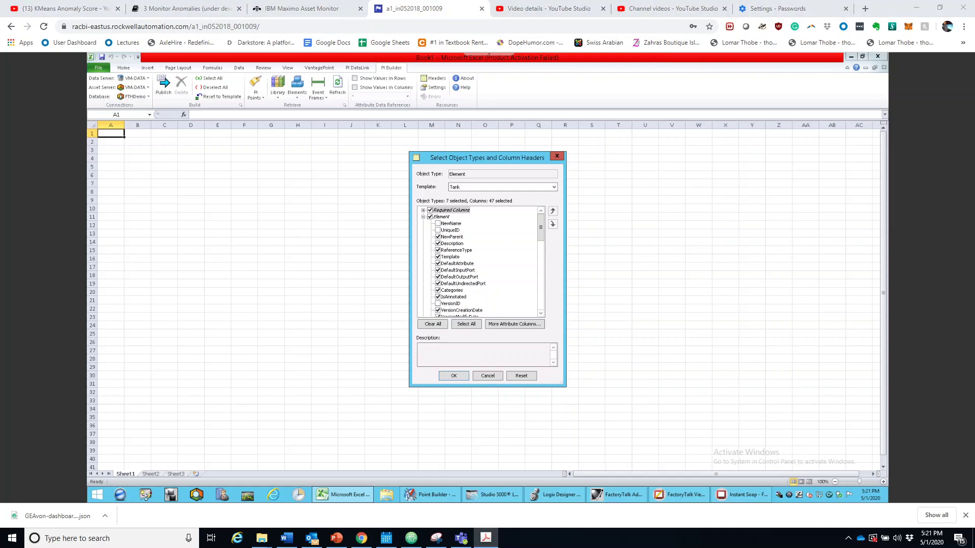
{"action": "left_click", "coordinate": [454, 376]}
{"action": "left_click", "coordinate": [452, 375]}
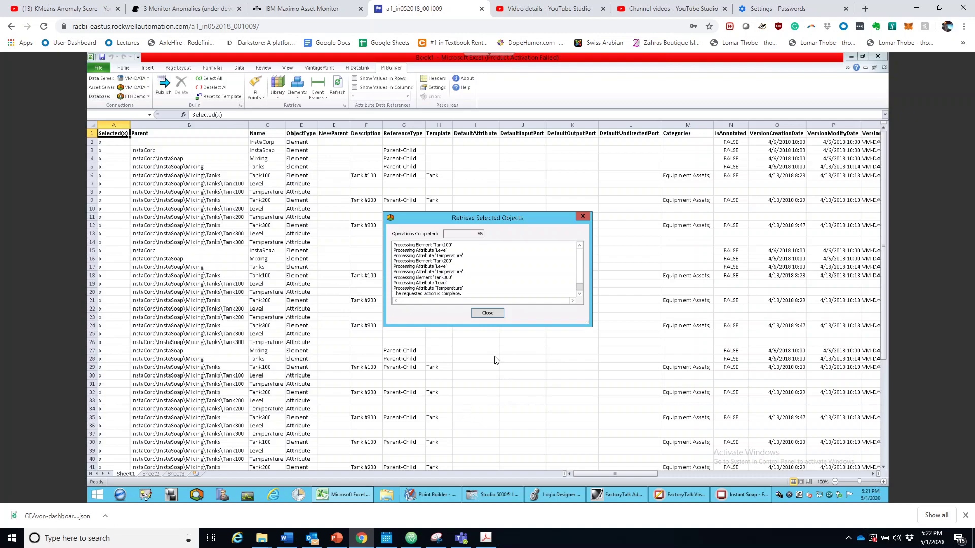
{"action": "left_click", "coordinate": [488, 312]}
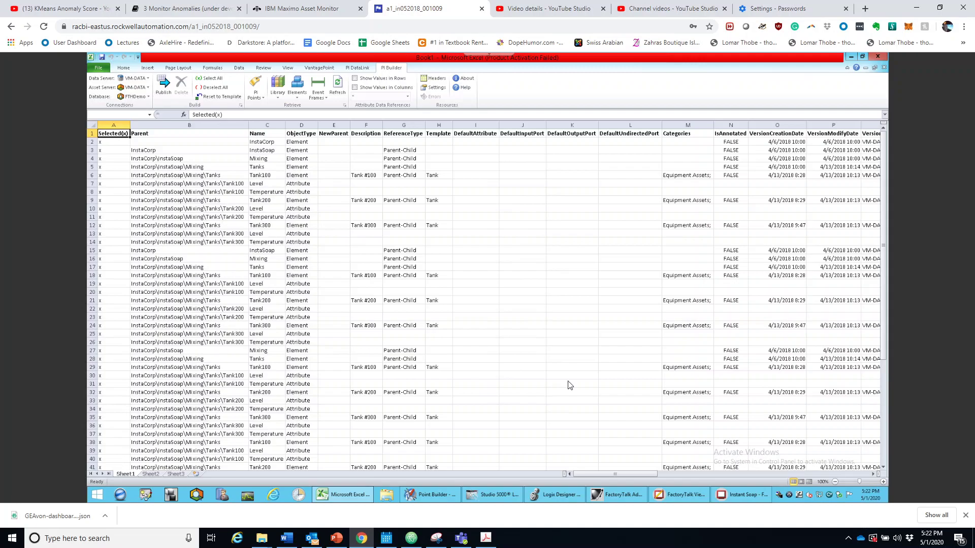
{"action": "left_click", "coordinate": [848, 538]}
{"action": "left_click", "coordinate": [879, 518]}
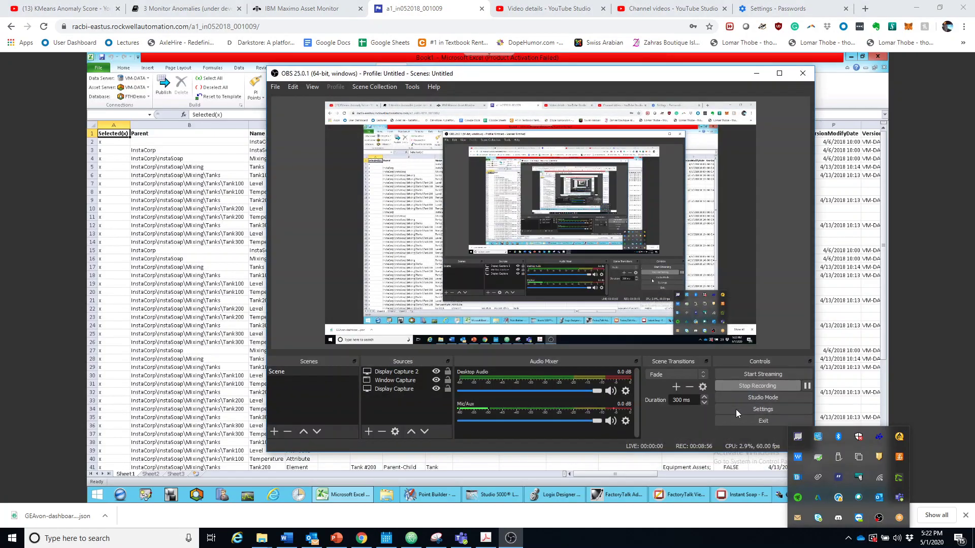